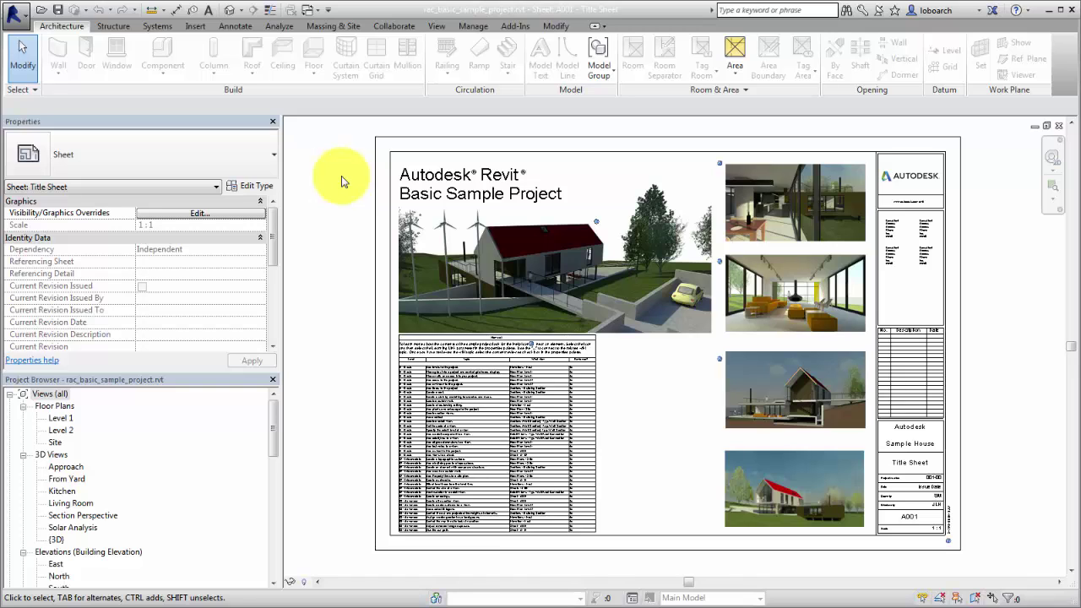
# - Create a new Sheet List schedule with Sheet Number and Sheet Name columns
pyautogui.click(440, 27)
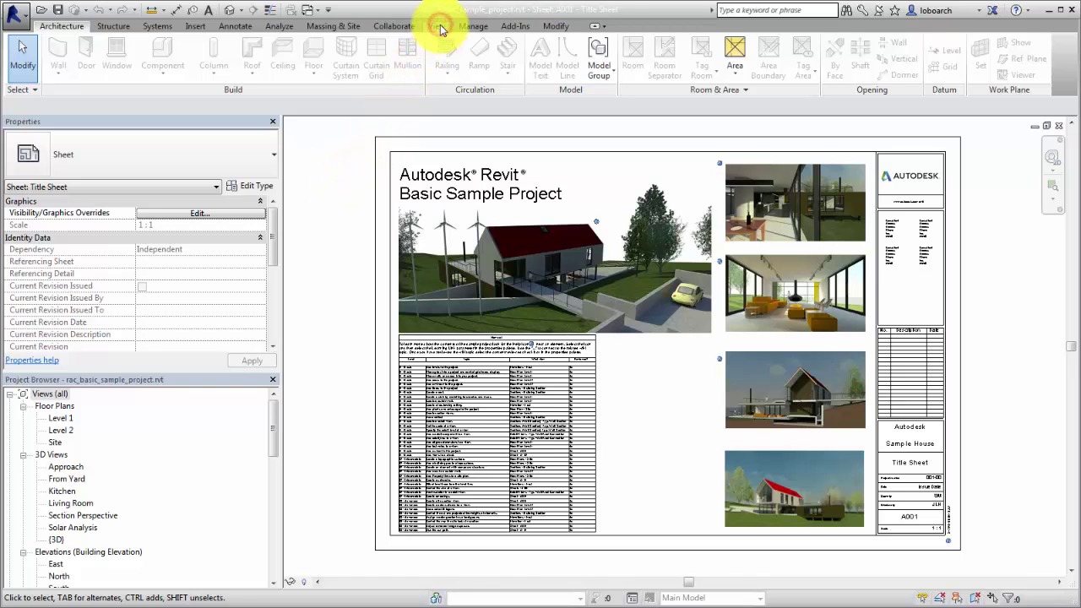
pyautogui.click(663, 44)
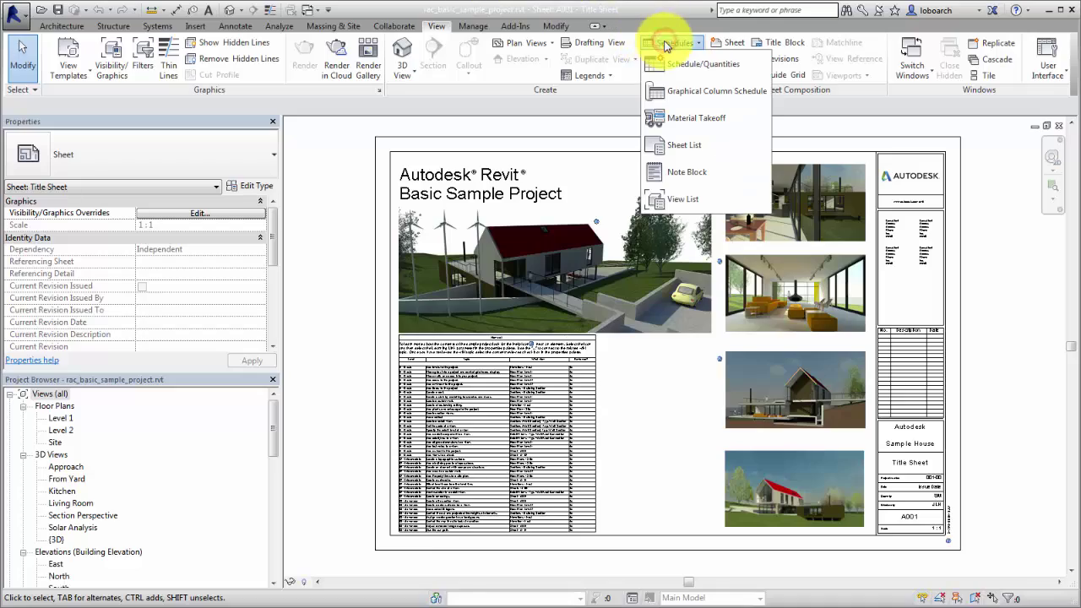
pyautogui.click(683, 144)
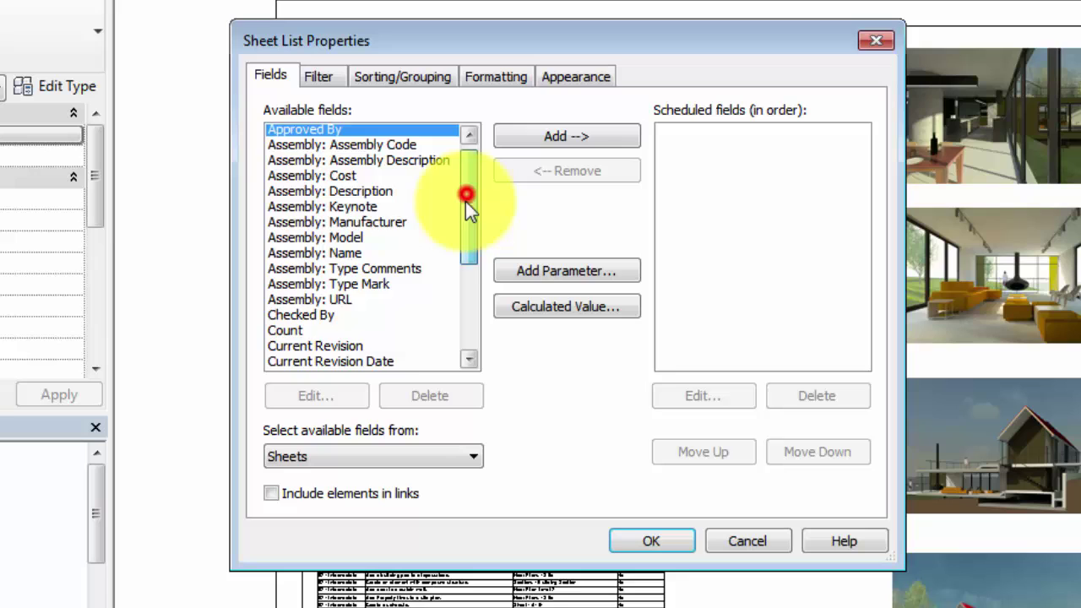
pyautogui.moveTo(466, 201); pyautogui.dragTo(466, 295)
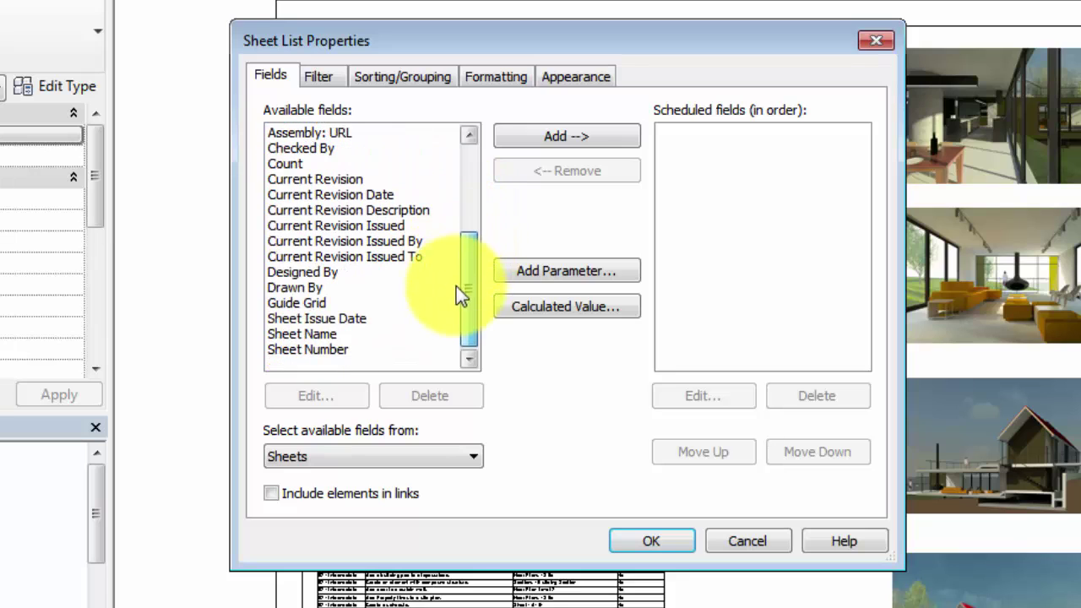
pyautogui.click(295, 350)
pyautogui.click(581, 135)
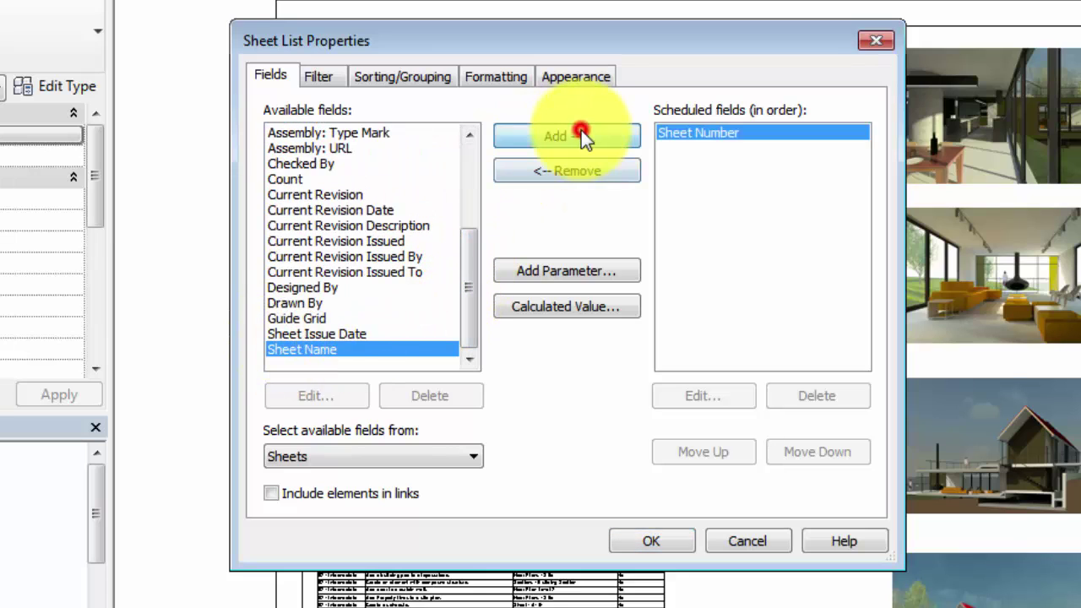
pyautogui.click(581, 135)
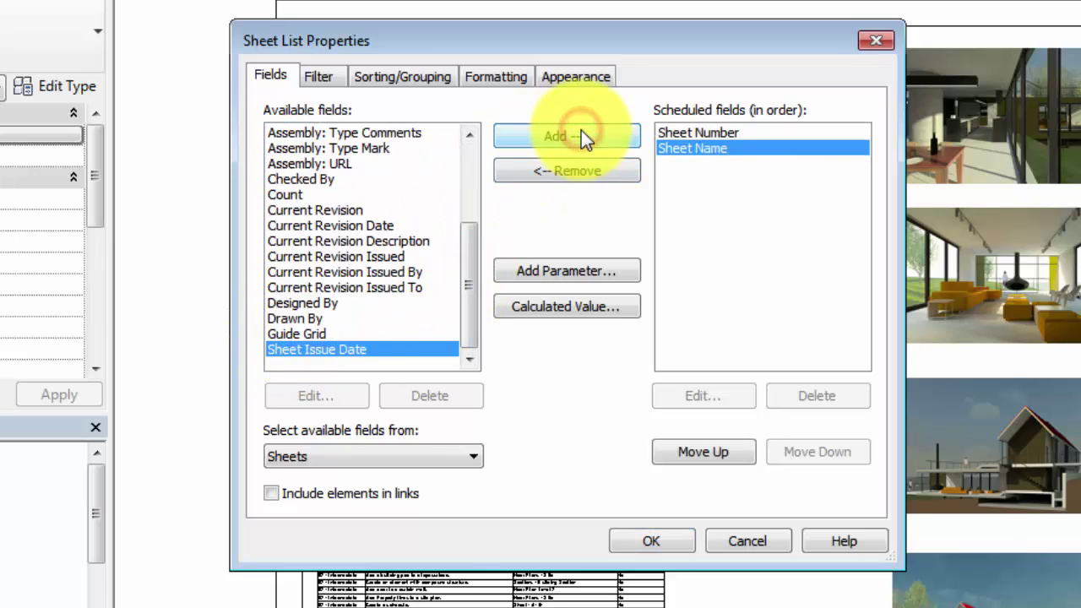
pyautogui.click(647, 541)
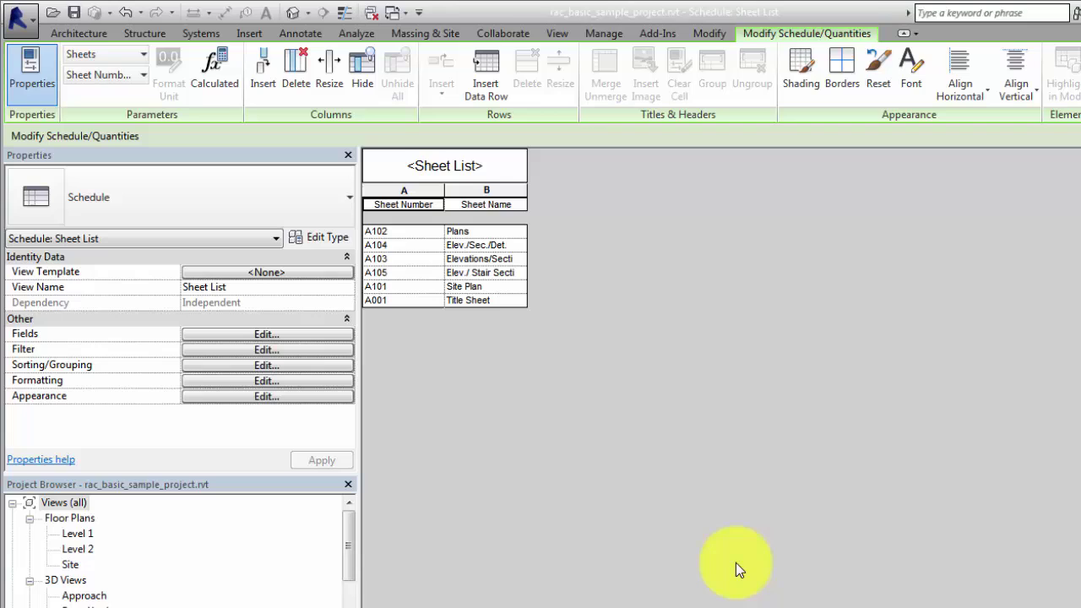
# - Insert placeholder sheet rows G-01 Grading plan, S-01, S-02, M-01, P-01 and E-01 Electrical Layout
pyautogui.click(487, 89)
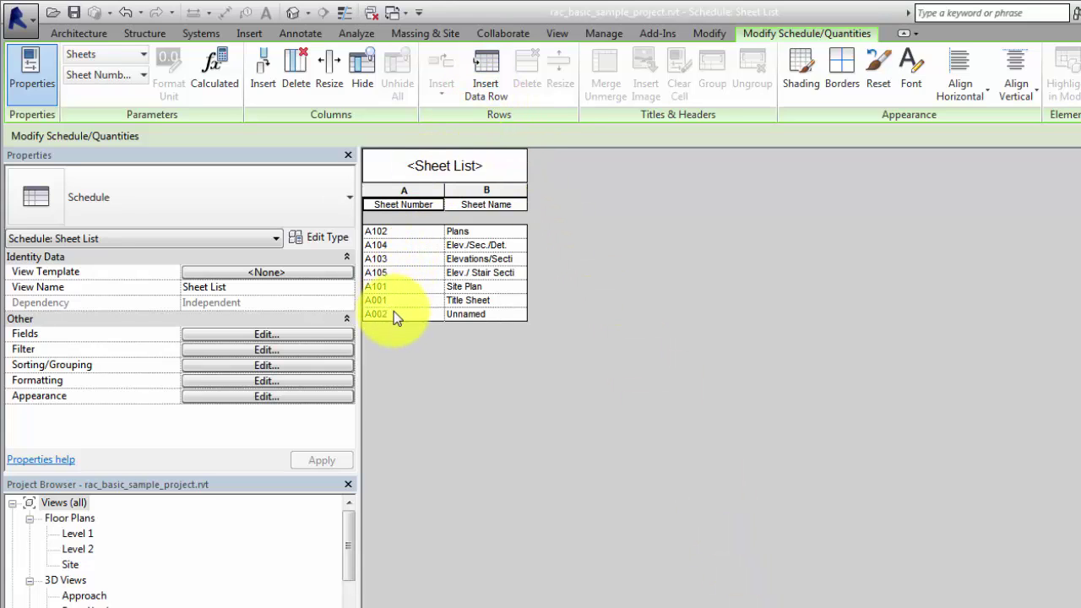
pyautogui.click(393, 310)
pyautogui.click(393, 311)
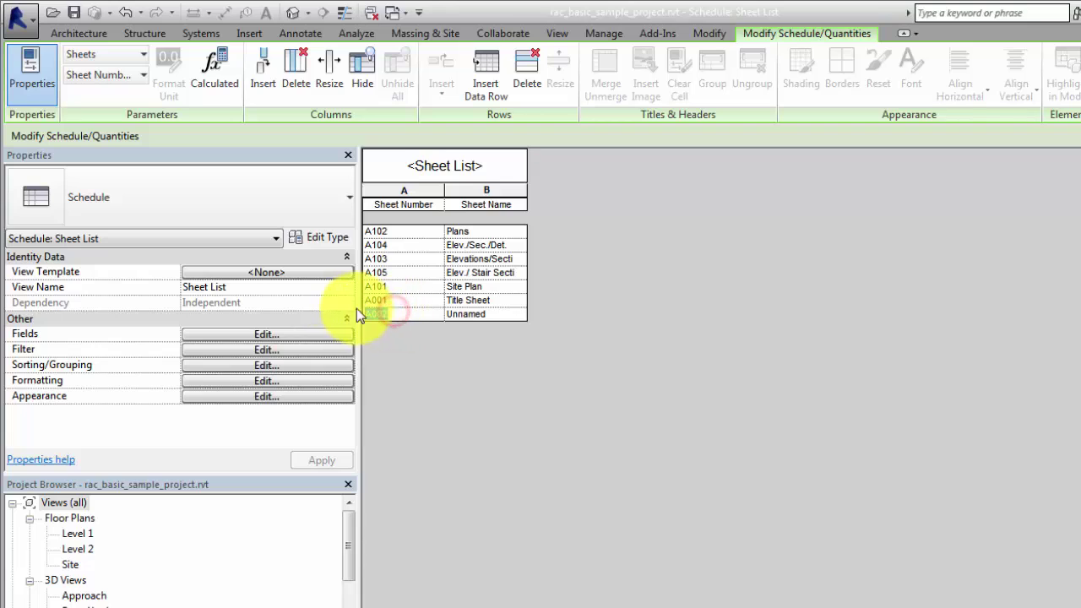
pyautogui.write('G-01')
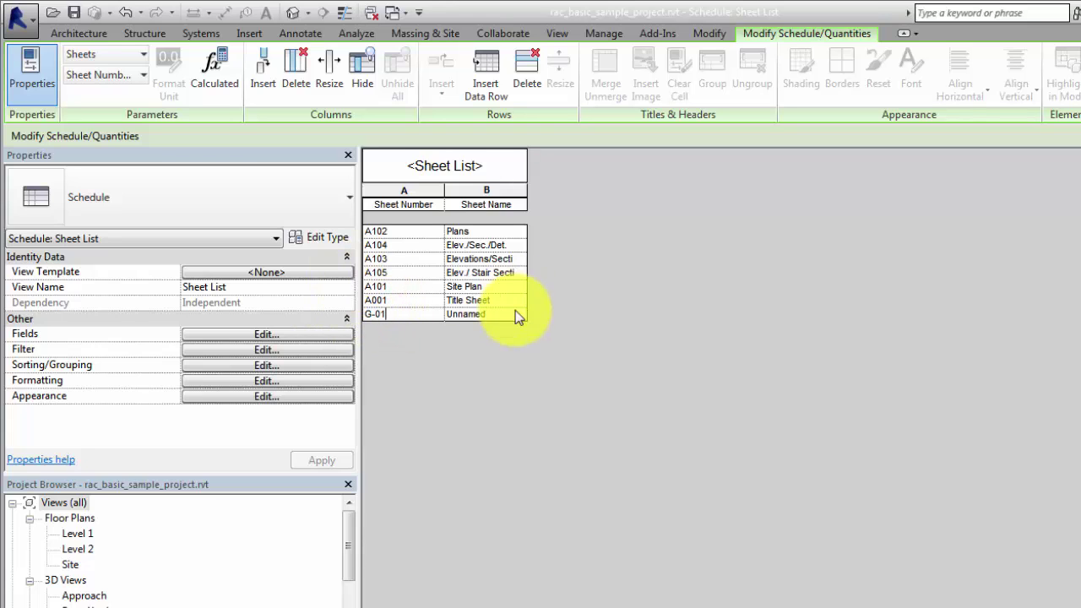
pyautogui.click(496, 317)
pyautogui.click(496, 317)
pyautogui.write('Grading plan')
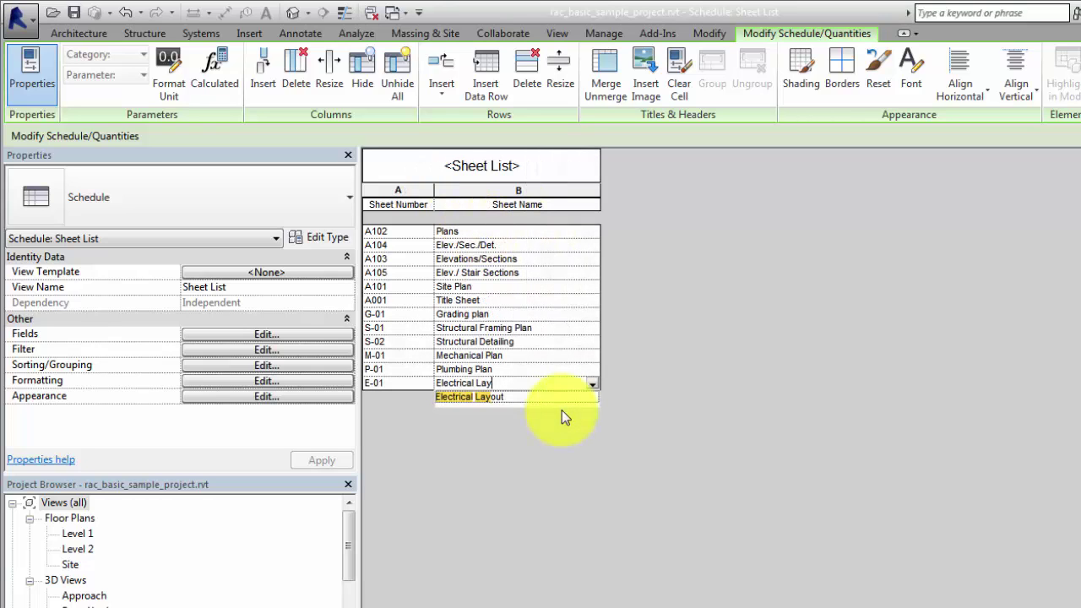
pyautogui.write('out')
pyautogui.press('Return')
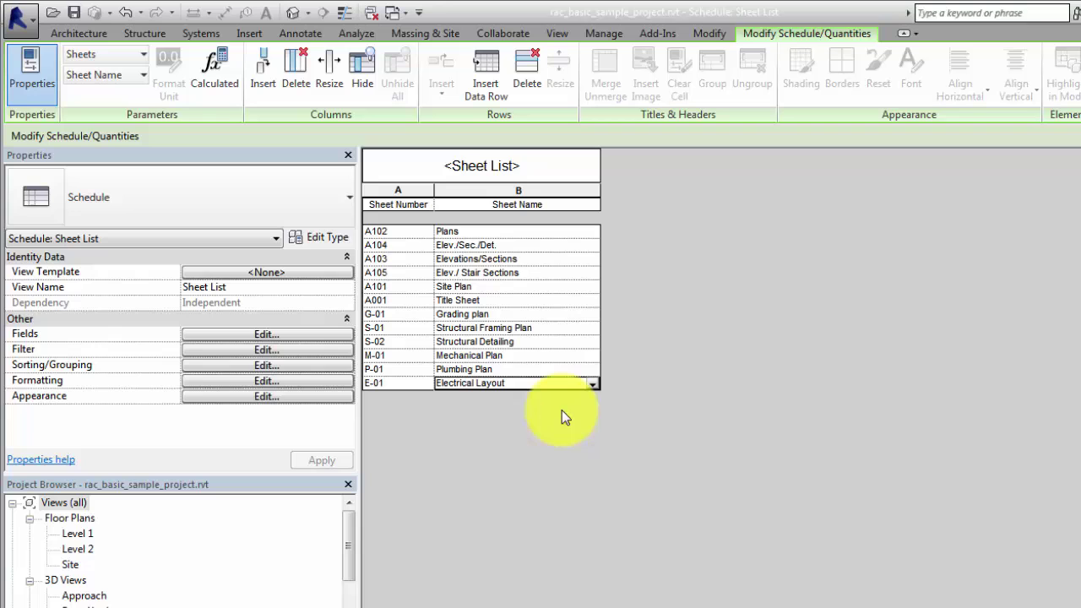
# - Add the Designed By field as a column in the Sheet List
pyautogui.click(266, 335)
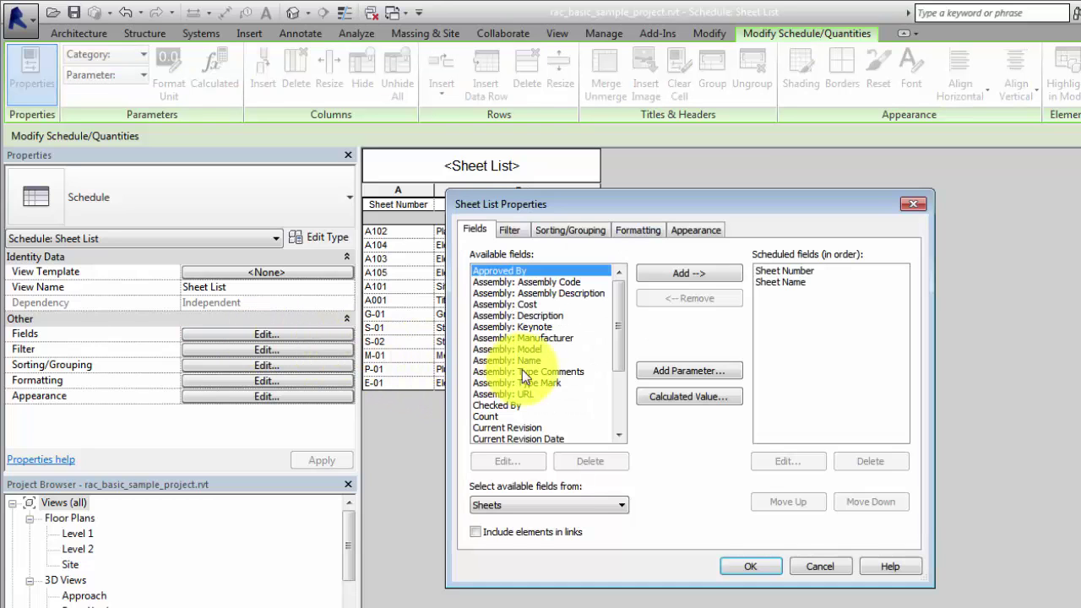
pyautogui.moveTo(622, 361); pyautogui.dragTo(617, 404)
pyautogui.click(499, 406)
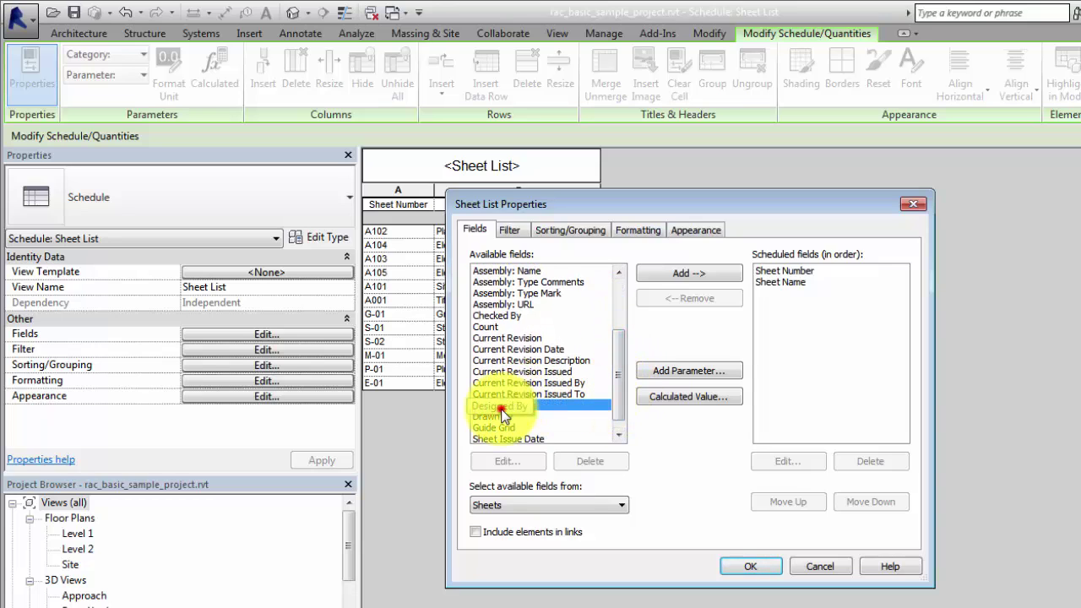
pyautogui.click(682, 275)
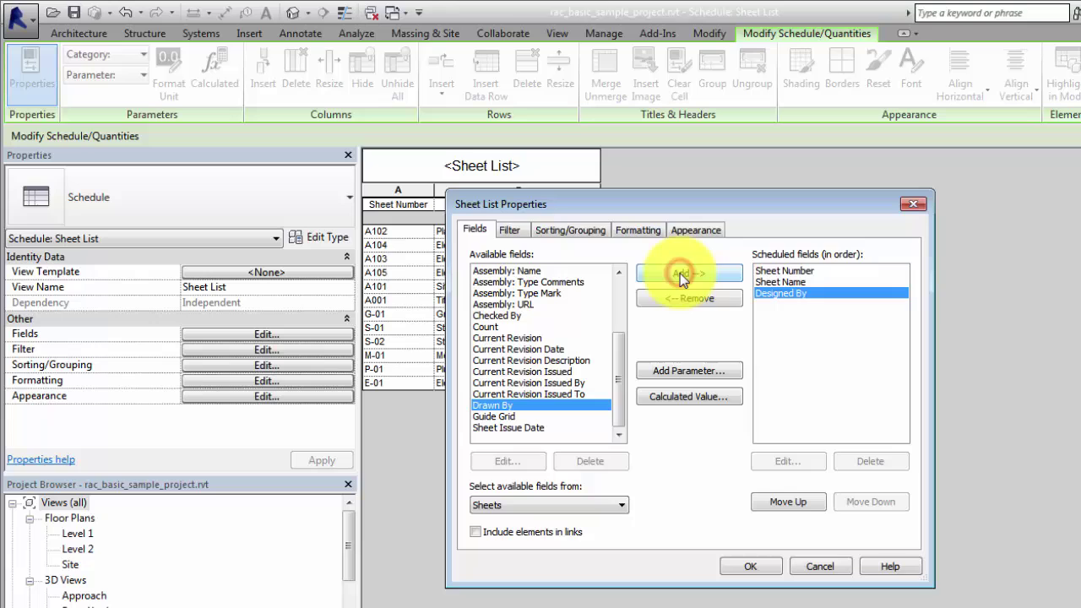
# - Sort by Designed By, then Sheet Number, with group headers and blank lines
pyautogui.click(571, 229)
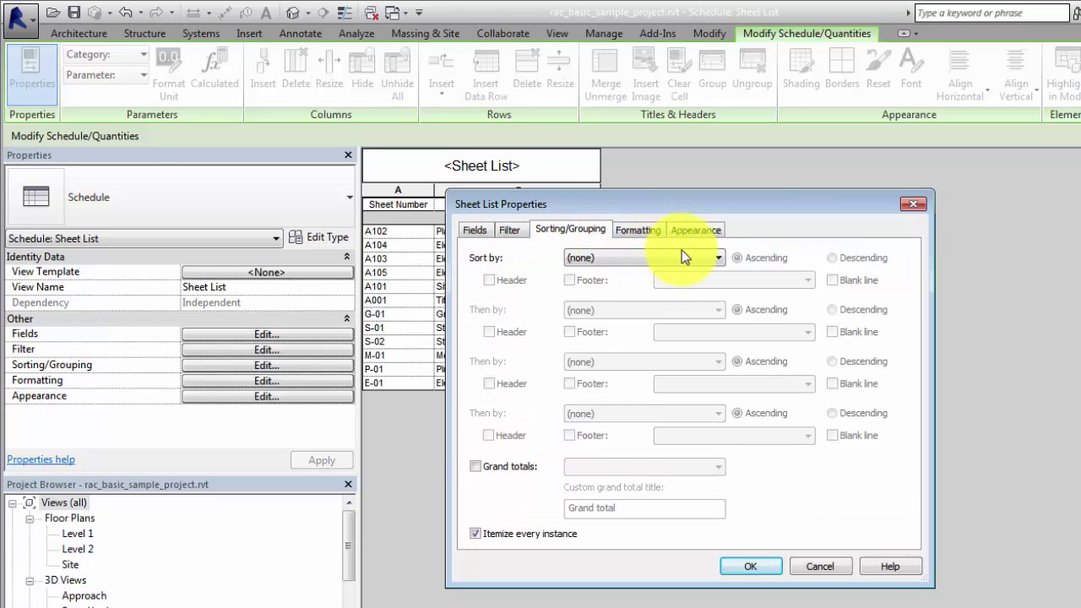
pyautogui.click(718, 258)
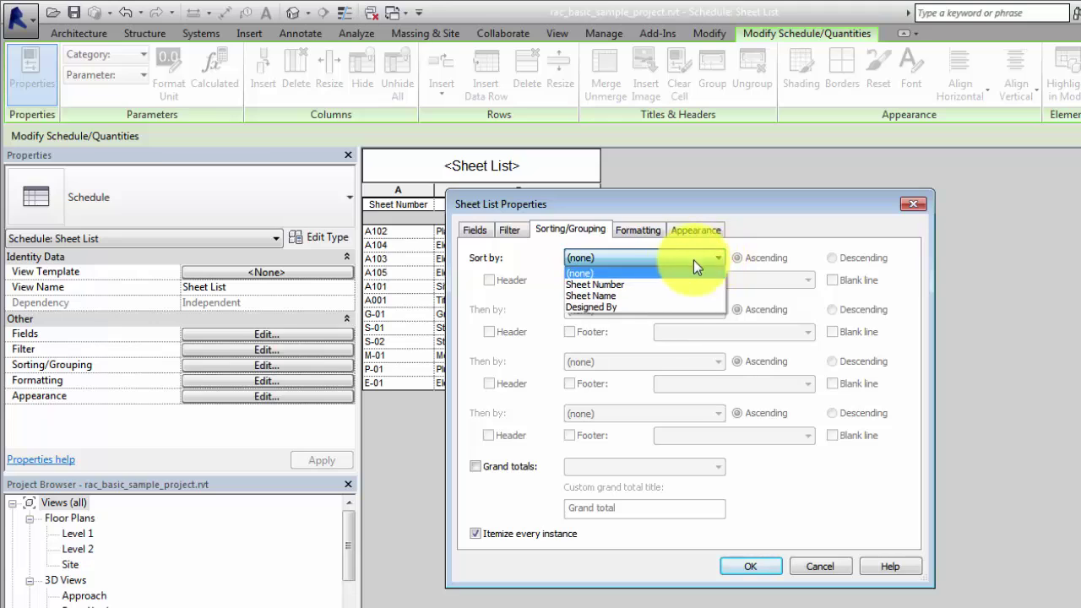
pyautogui.click(603, 309)
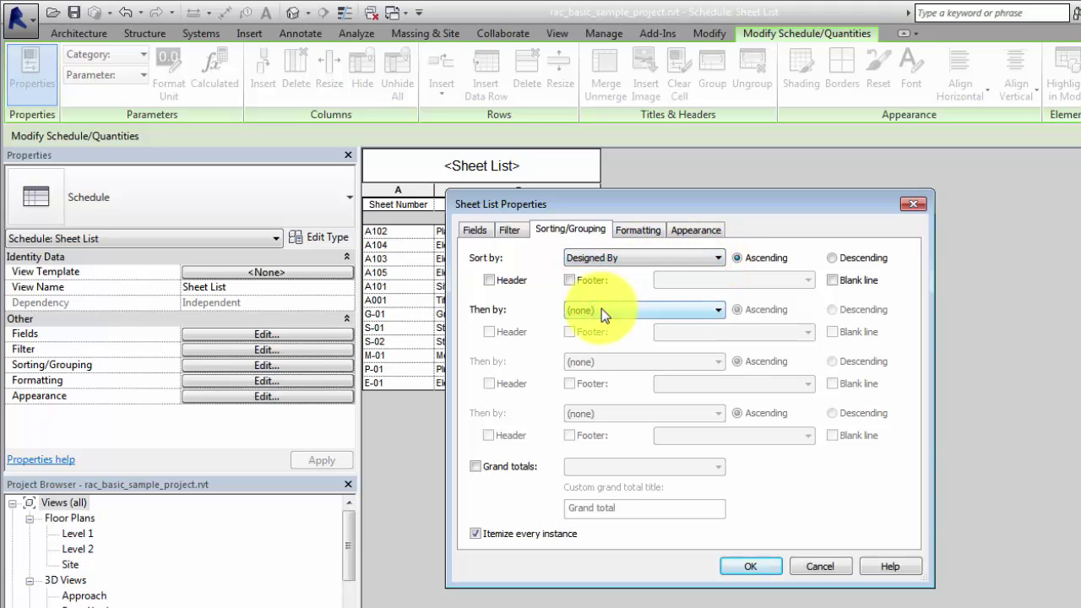
pyautogui.click(719, 312)
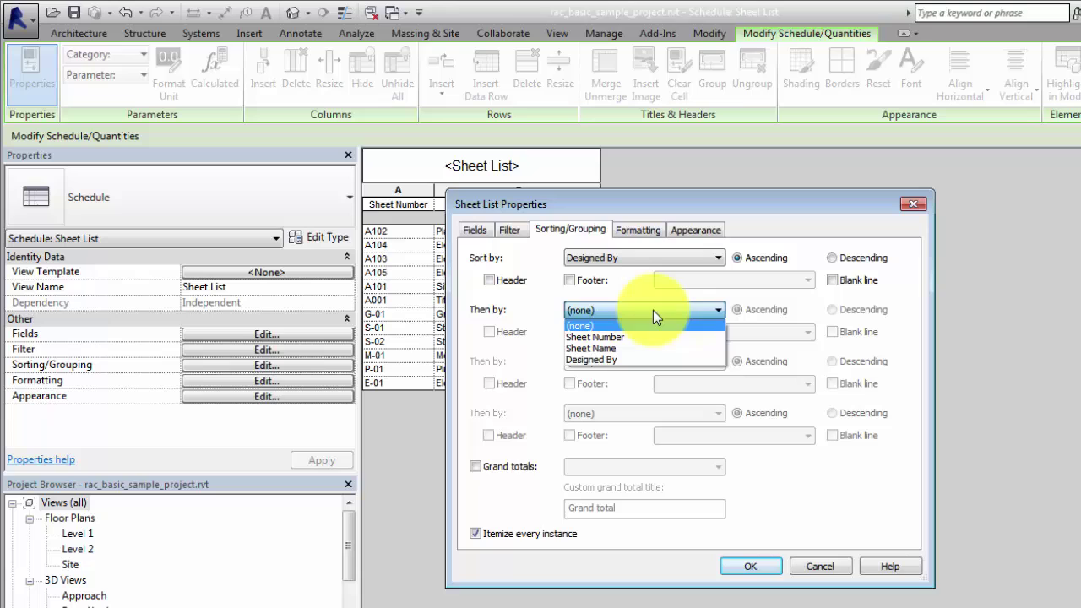
pyautogui.click(612, 337)
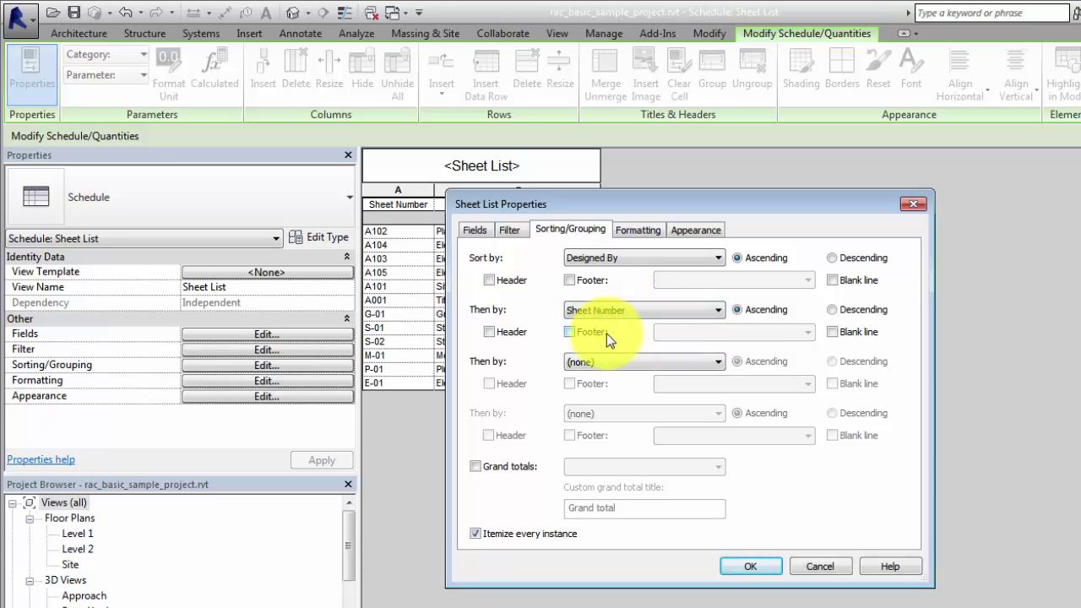
pyautogui.click(489, 281)
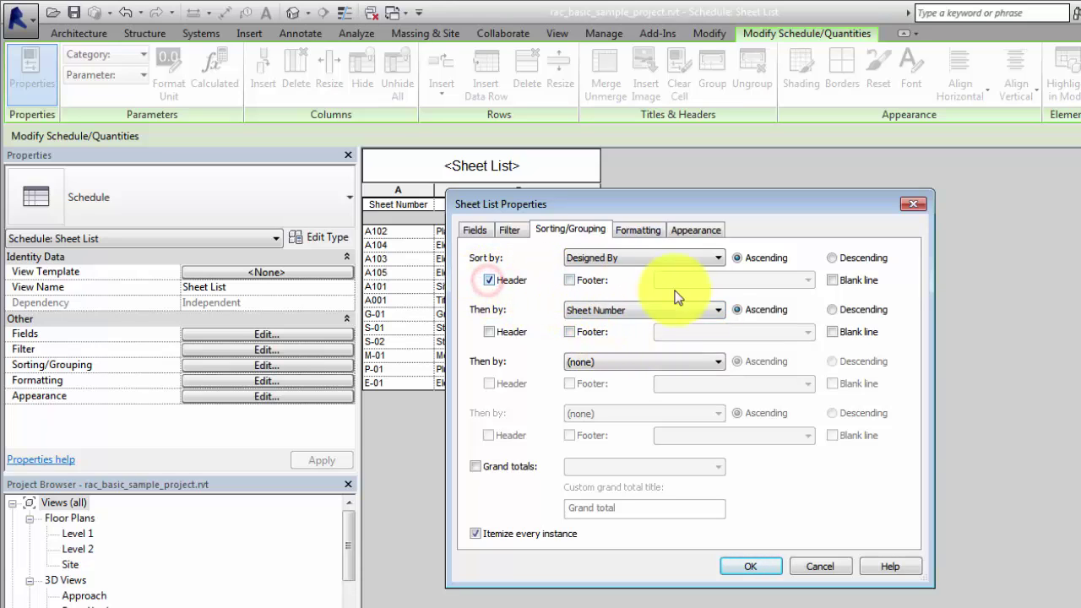
pyautogui.click(832, 283)
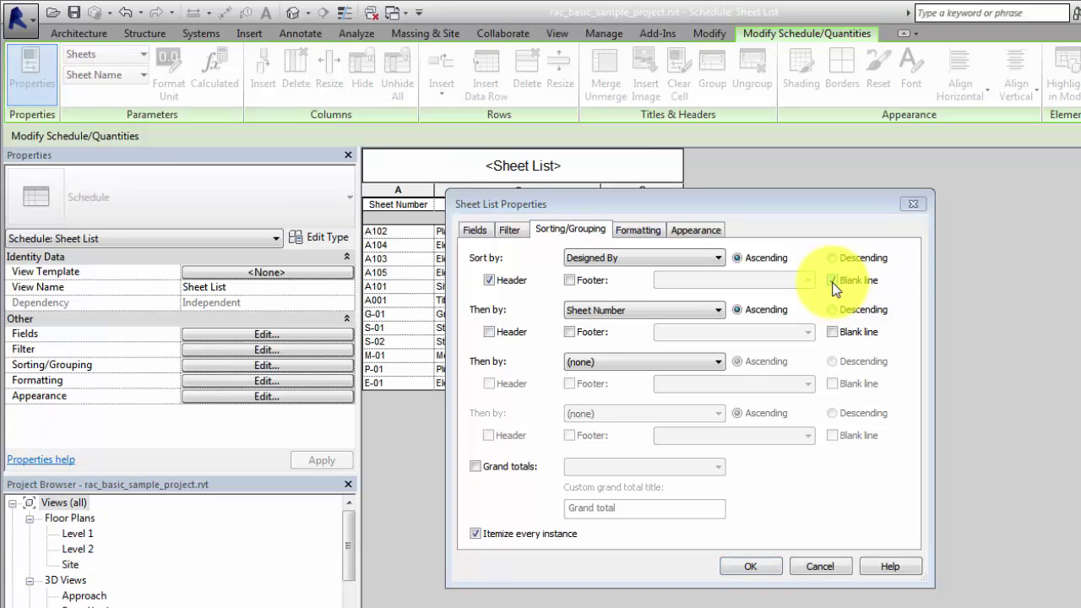
pyautogui.click(743, 565)
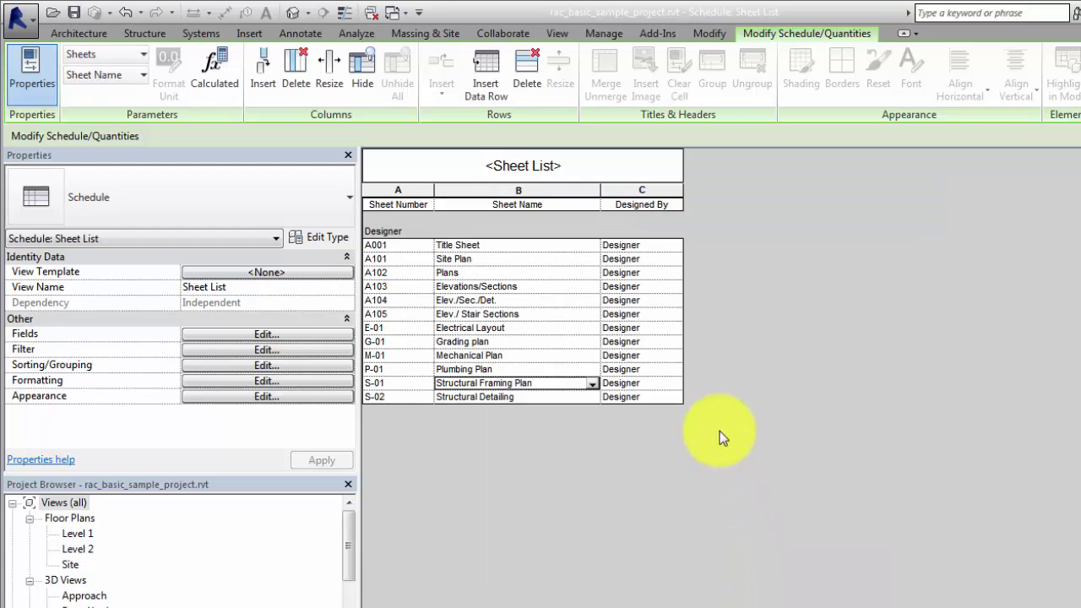
# - Fill each sheet's Designed By with Arch, Civil, Elec, Mech, Plumbing or Struct
pyautogui.click(653, 245)
pyautogui.write('Arch')
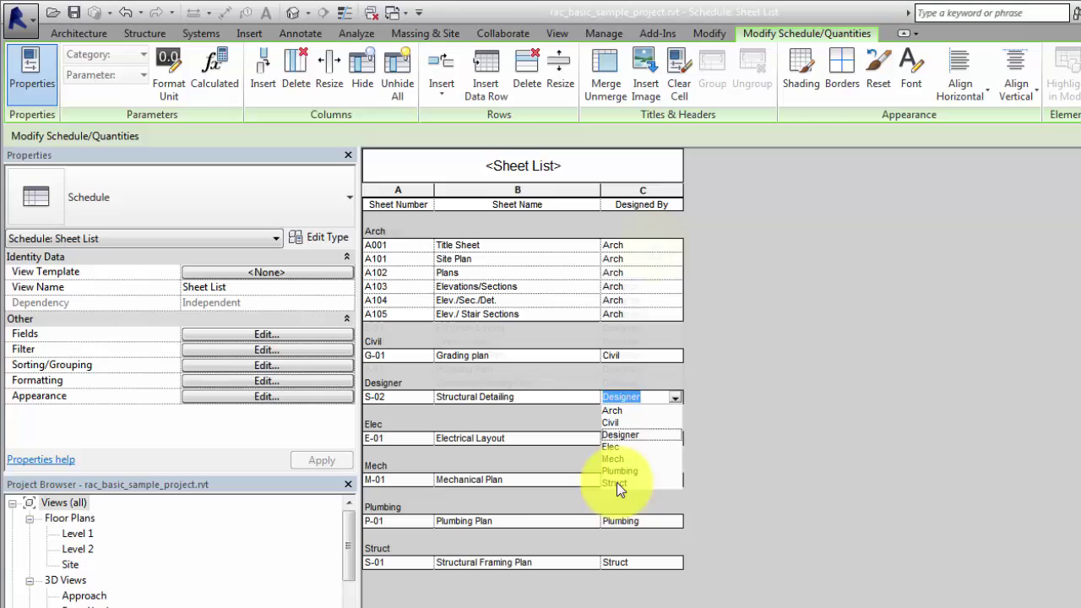
pyautogui.click(616, 483)
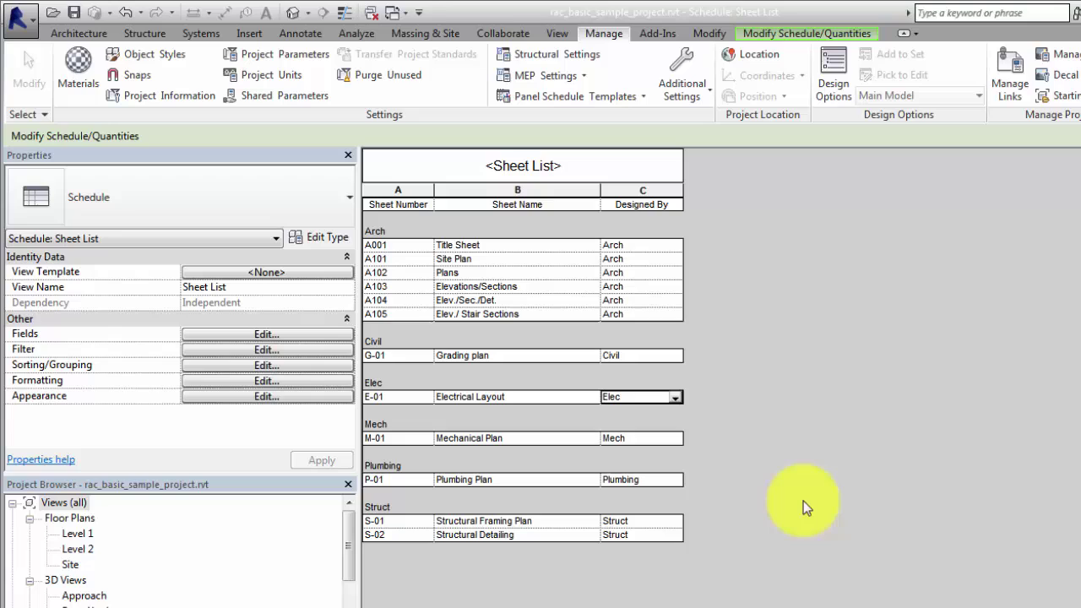
# - Change the schedule's sort field to Discipline Sort Order
pyautogui.click(310, 372)
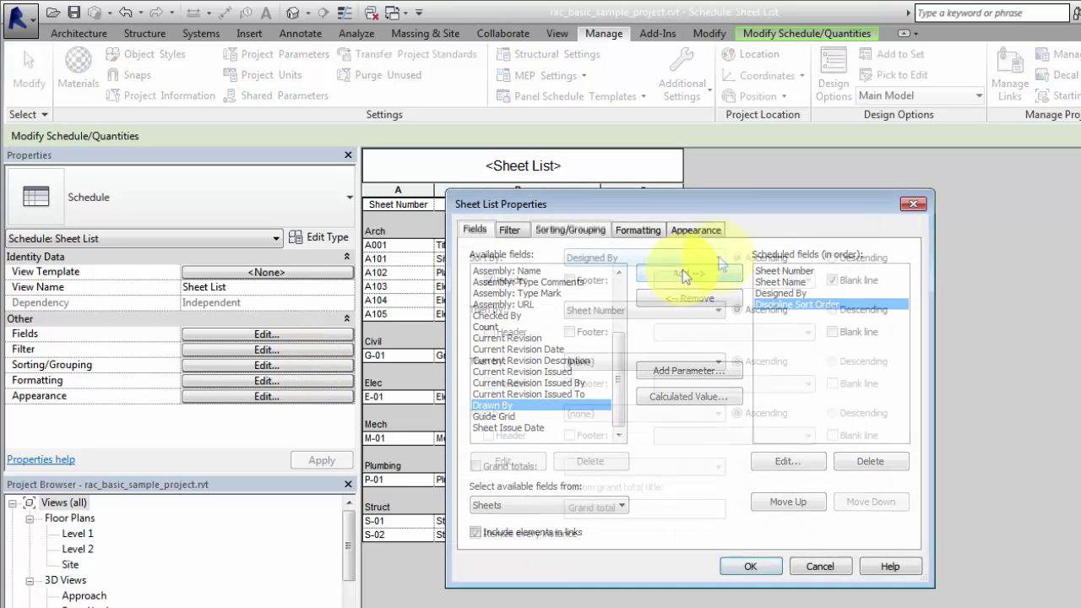
pyautogui.click(718, 258)
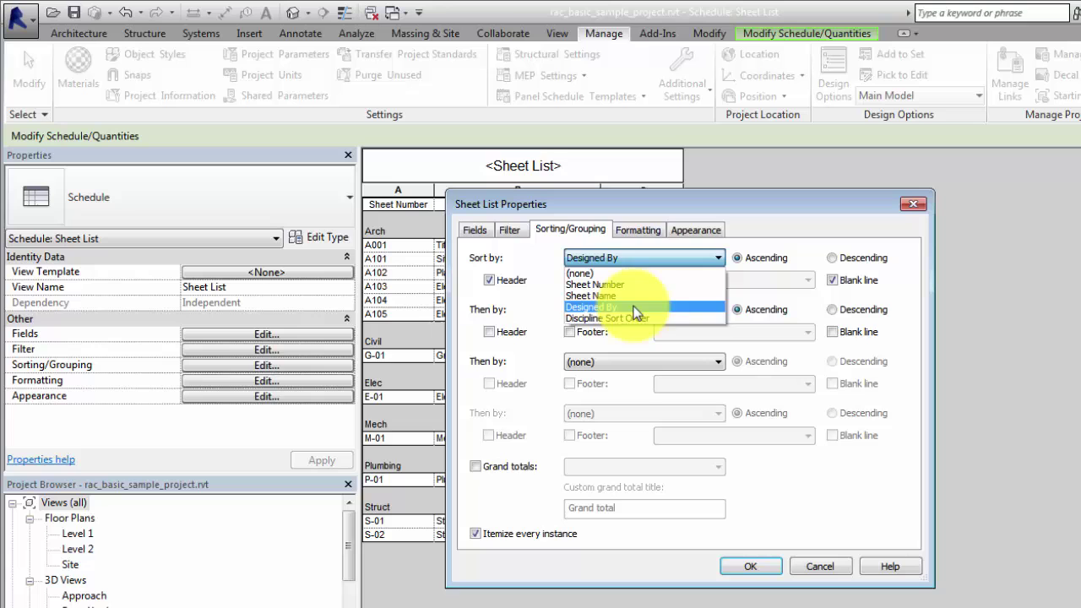
pyautogui.click(635, 319)
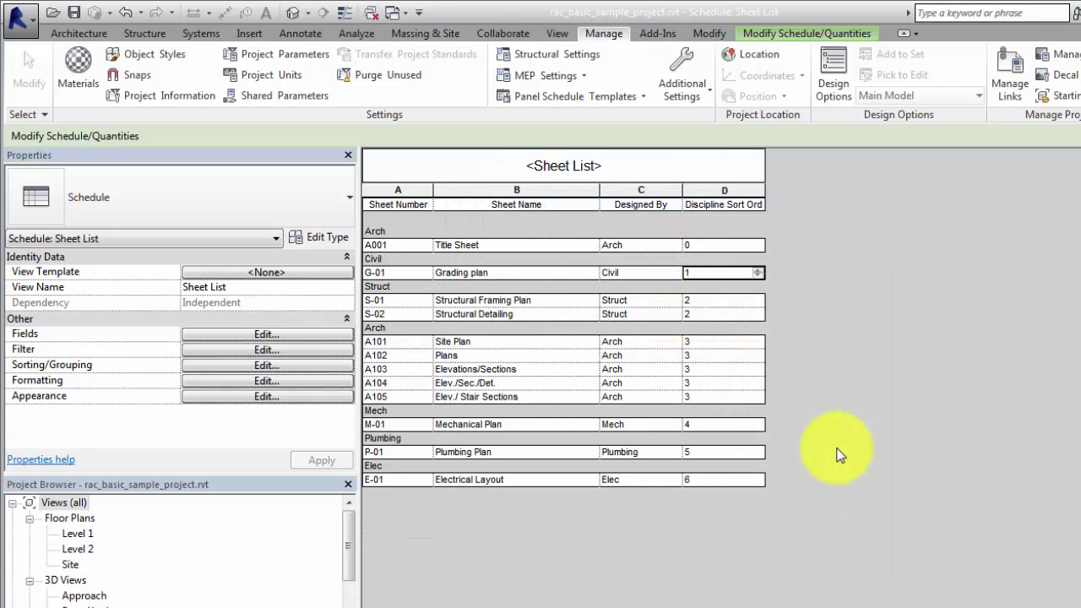
# - Hide the Designed By and Discipline Sort Order columns in the schedule formatting
pyautogui.click(268, 381)
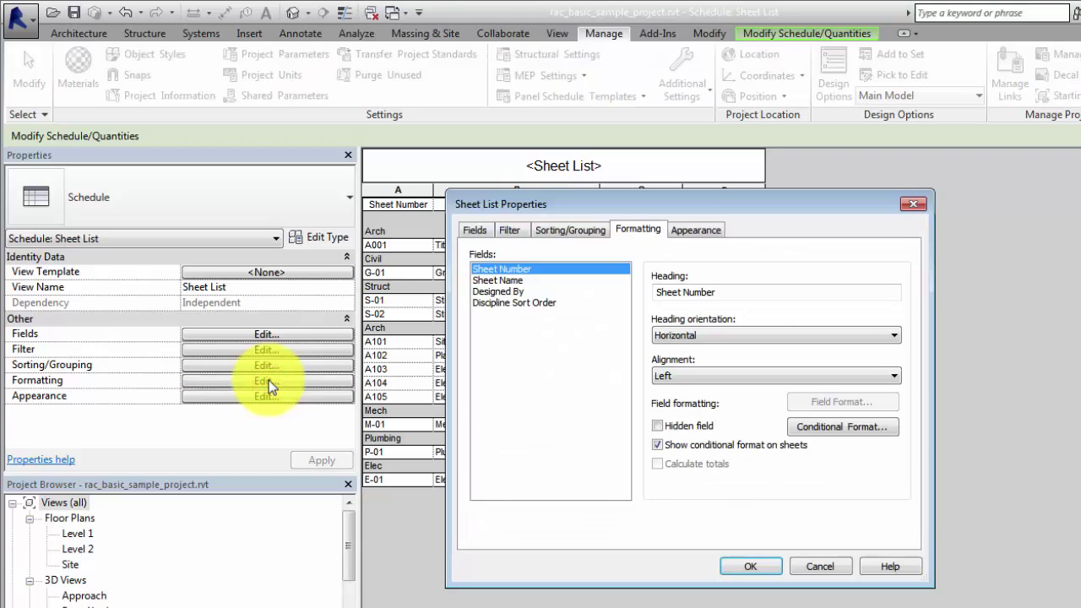
pyautogui.click(489, 291)
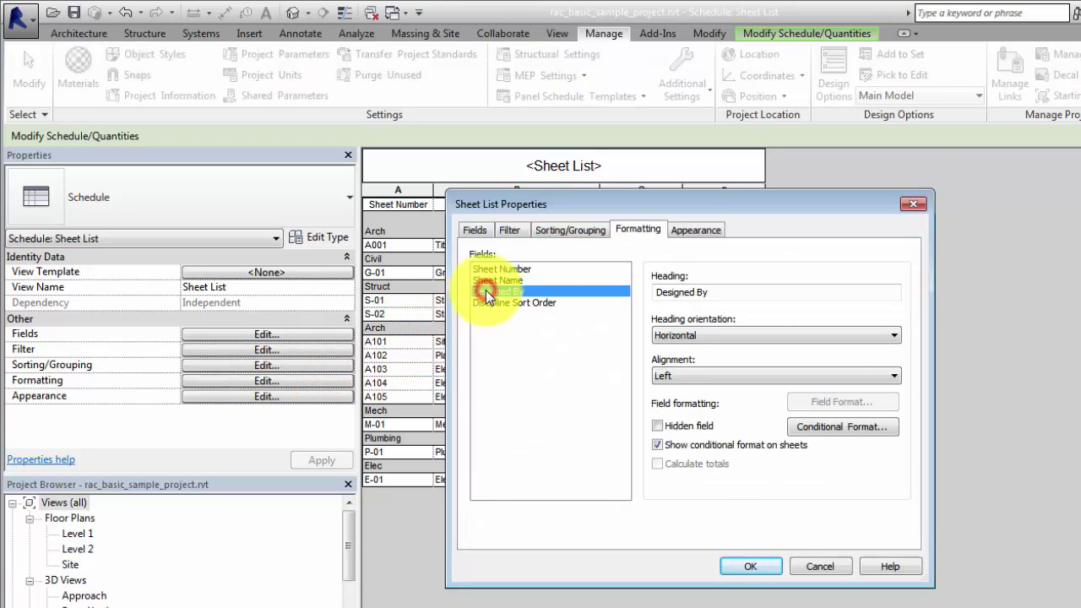
pyautogui.click(656, 426)
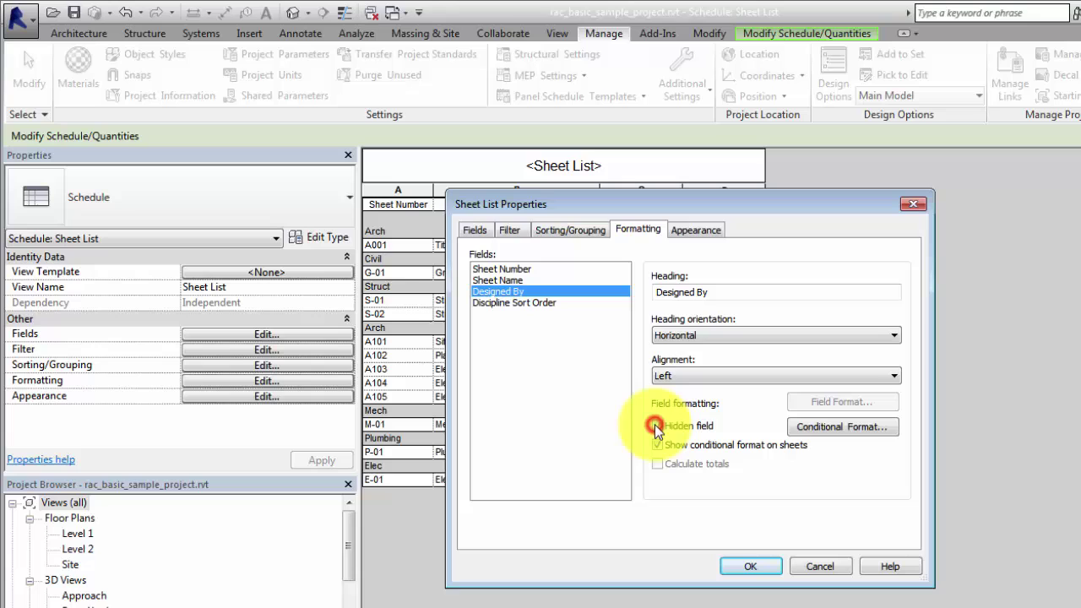
pyautogui.click(527, 302)
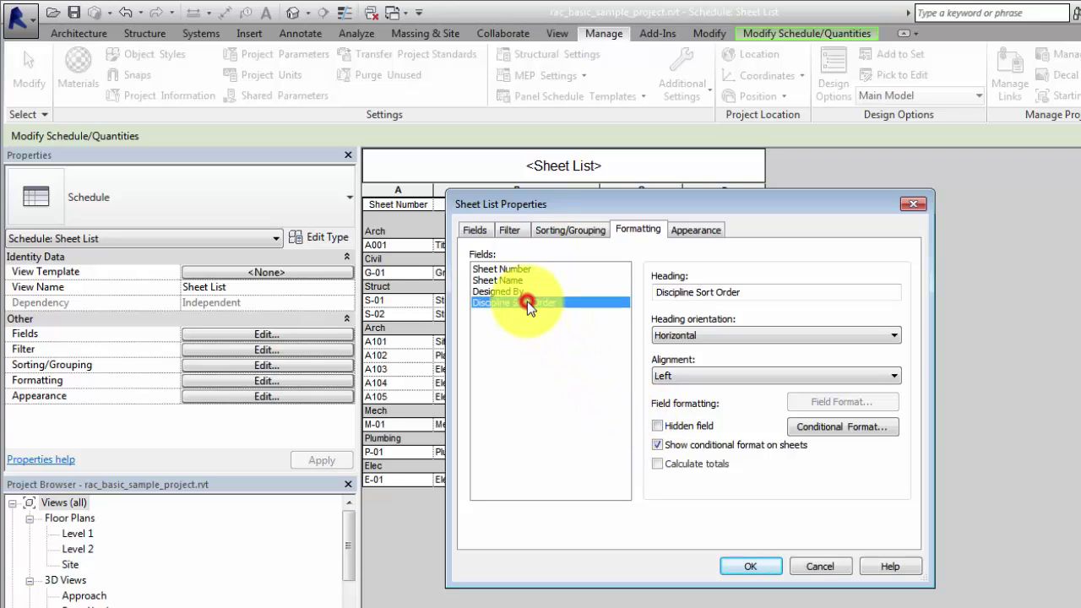
pyautogui.click(657, 426)
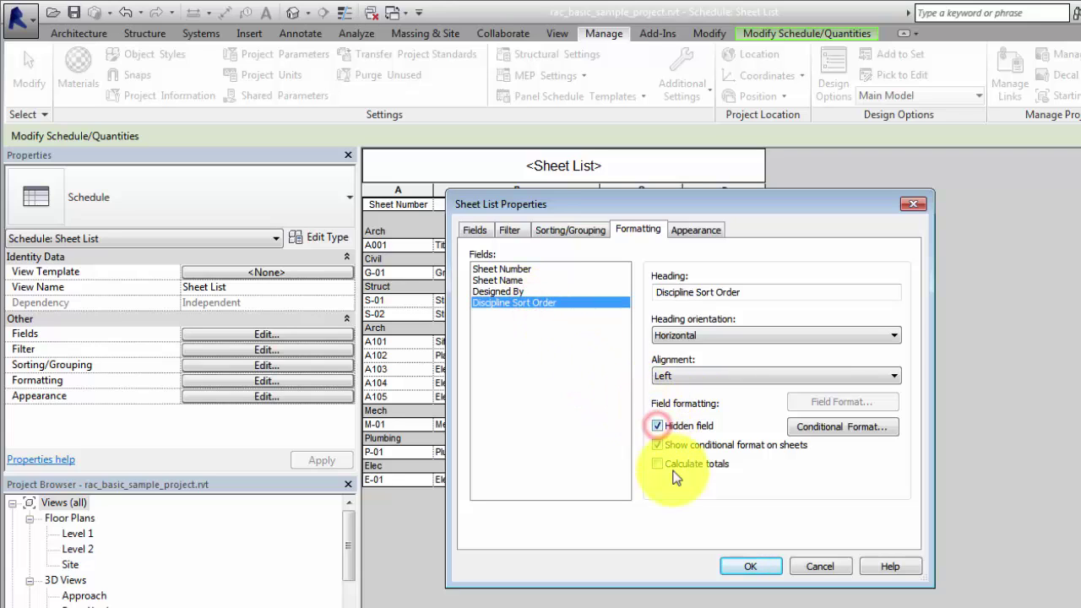
pyautogui.click(750, 566)
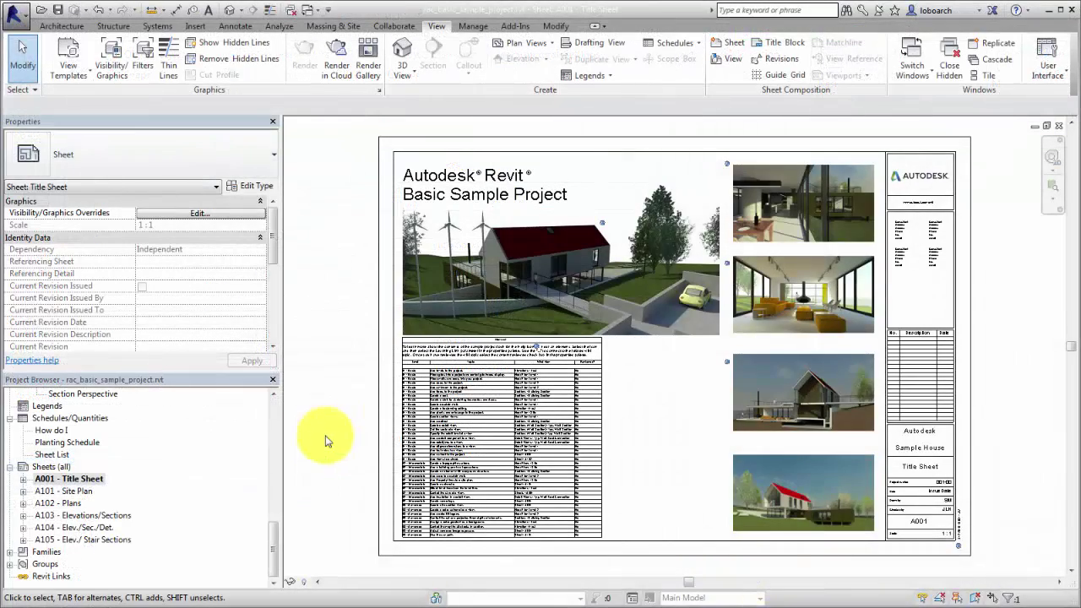
# - Place the Sheet List schedule on the A001 Title Sheet beside the existing table
pyautogui.click(42, 455)
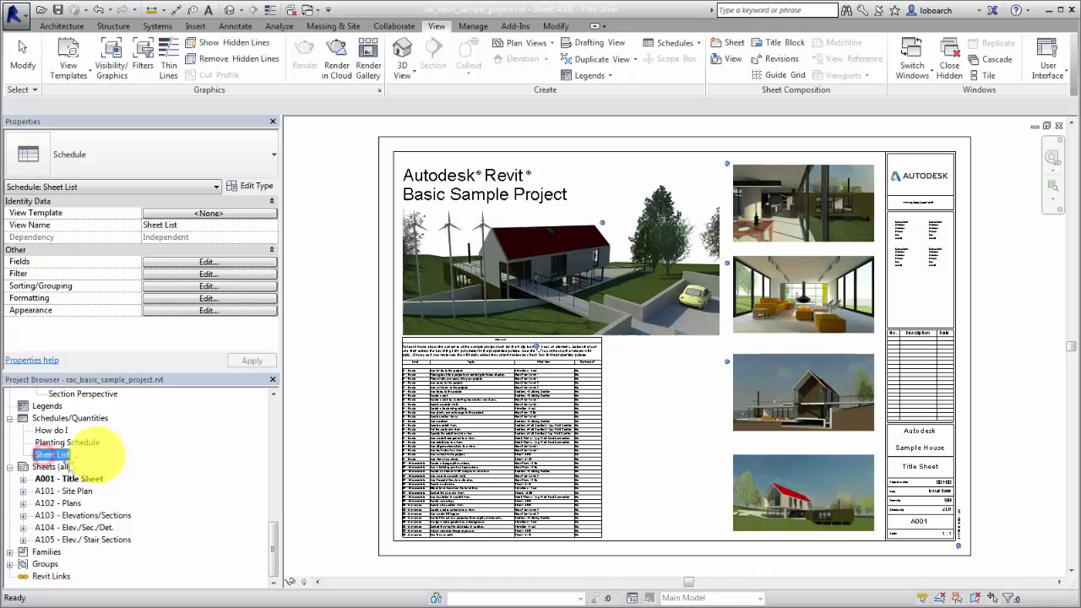
pyautogui.moveTo(523, 469); pyautogui.dragTo(634, 451)
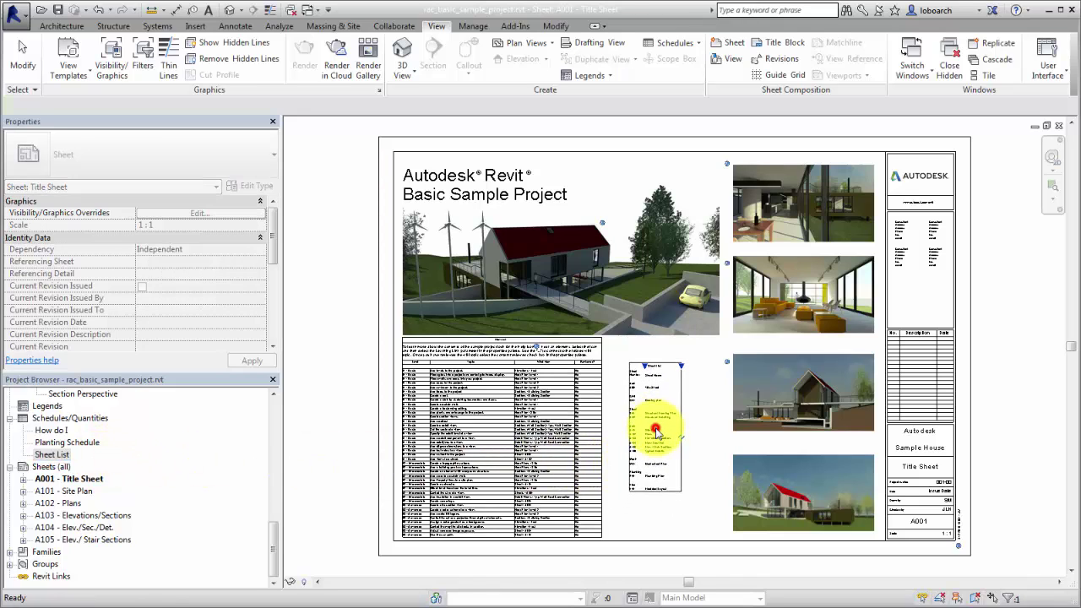
pyautogui.click(649, 414)
pyautogui.click(714, 443)
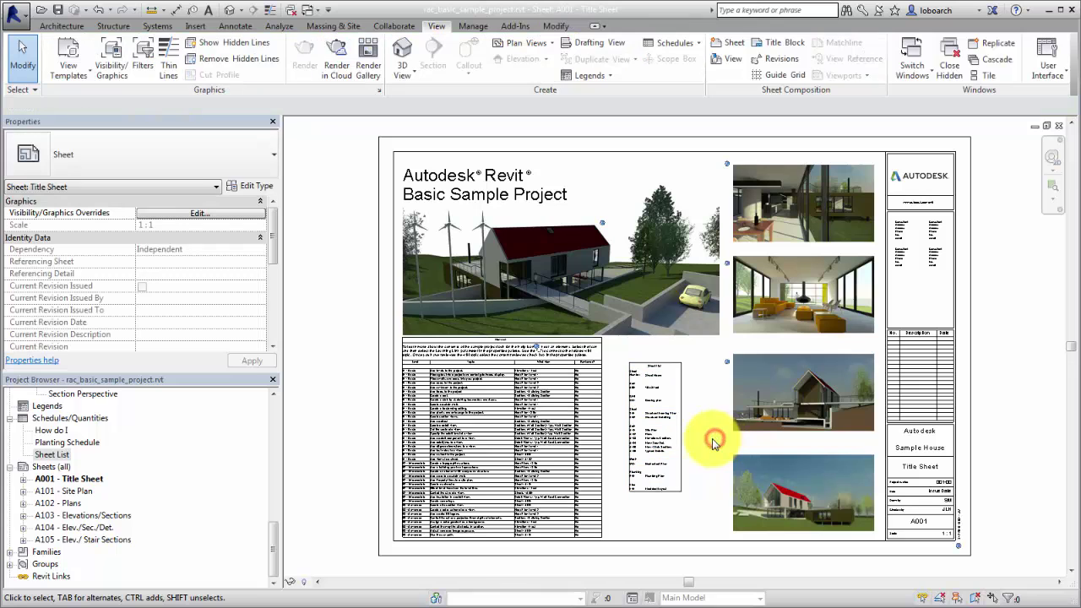
pyautogui.scroll(4, 700, 442)
pyautogui.scroll(1, 700, 442)
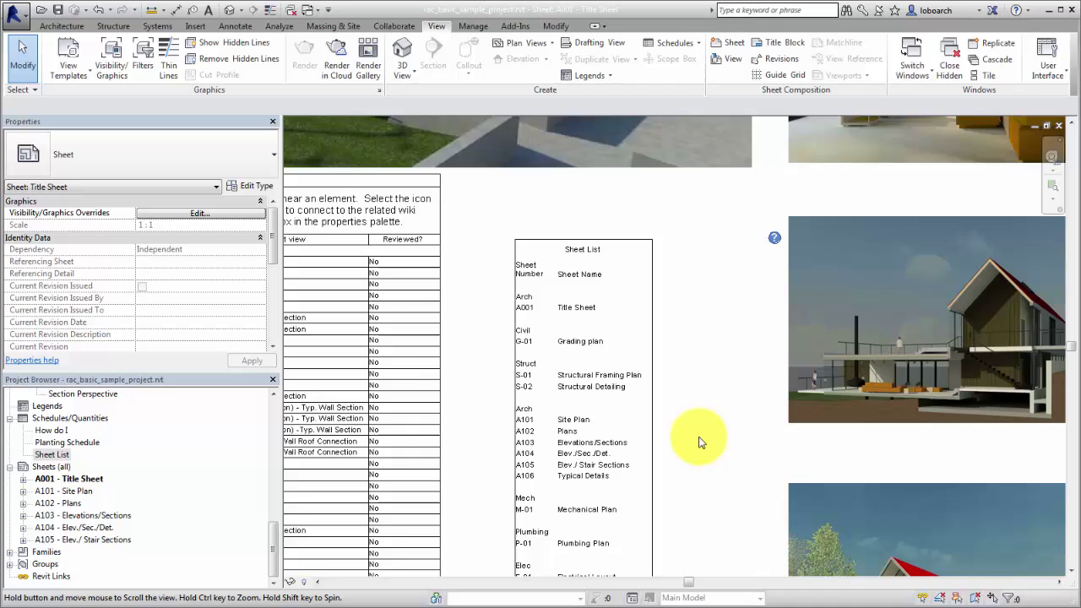
pyautogui.moveTo(700, 442); pyautogui.dragTo(709, 408, button='middle')
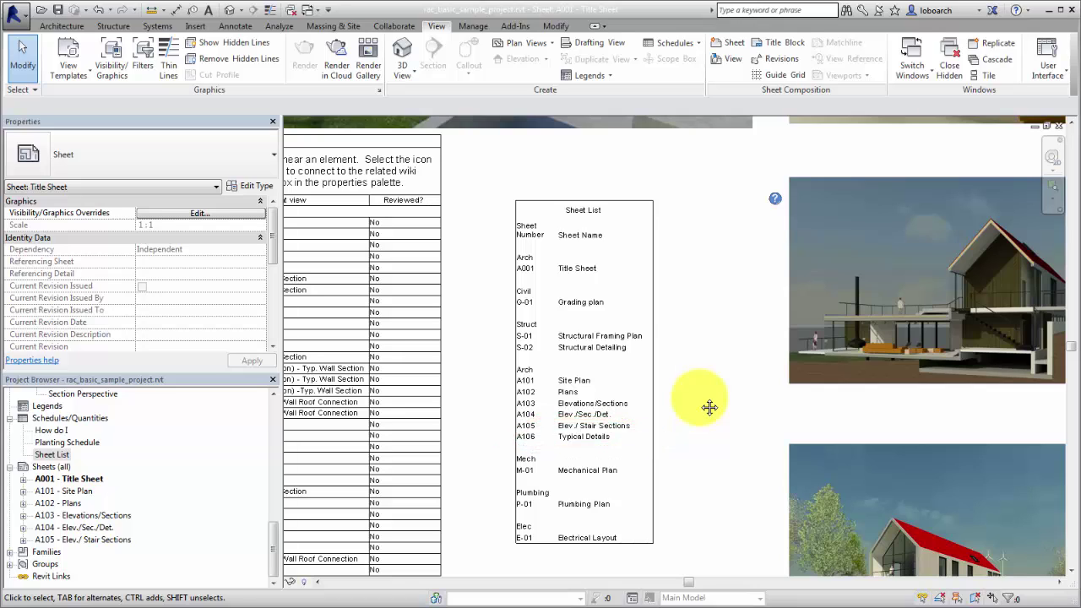
# - Create a real sheet from the A106 - Typical Details placeholder
pyautogui.click(727, 44)
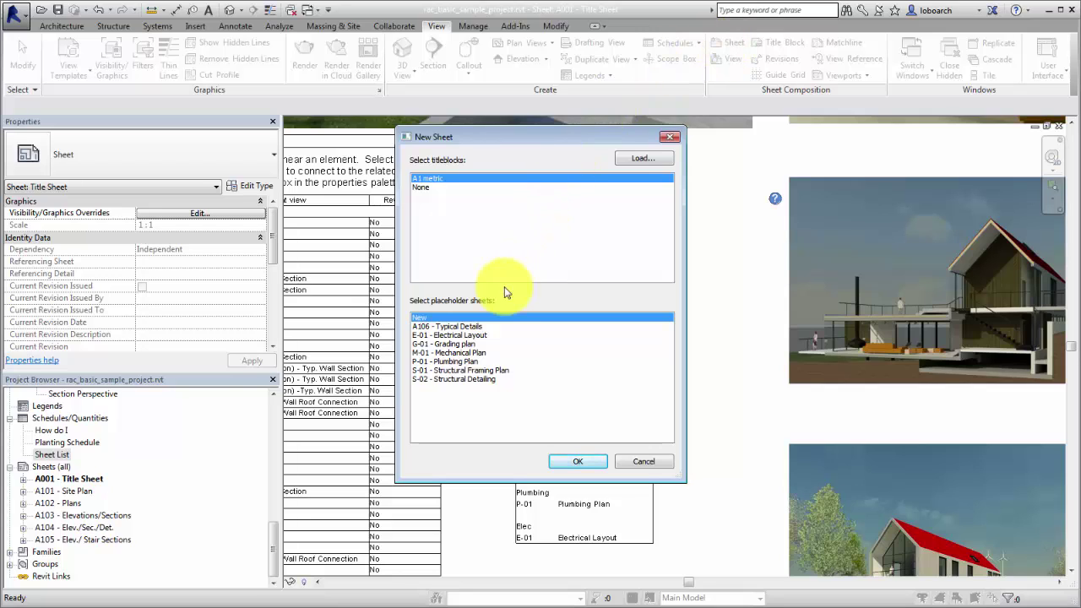
pyautogui.click(470, 327)
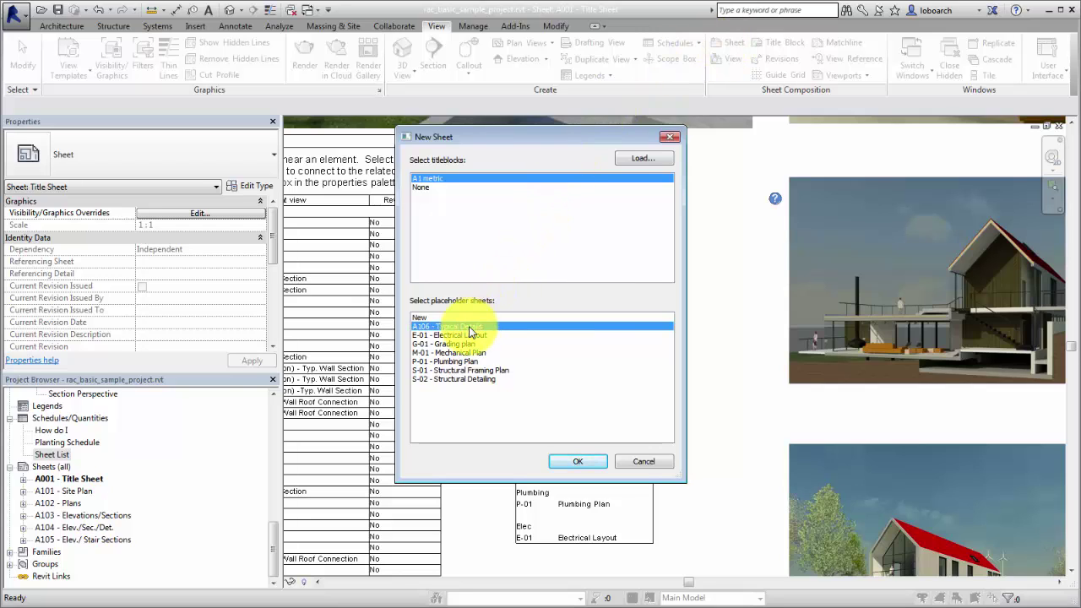
pyautogui.click(569, 464)
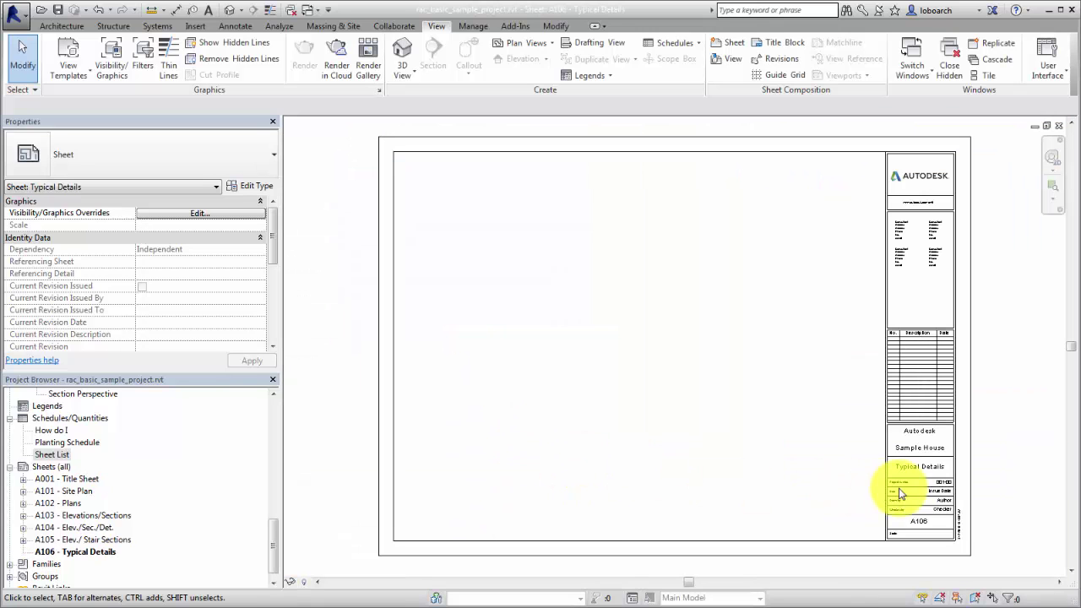
pyautogui.scroll(5, 982, 517)
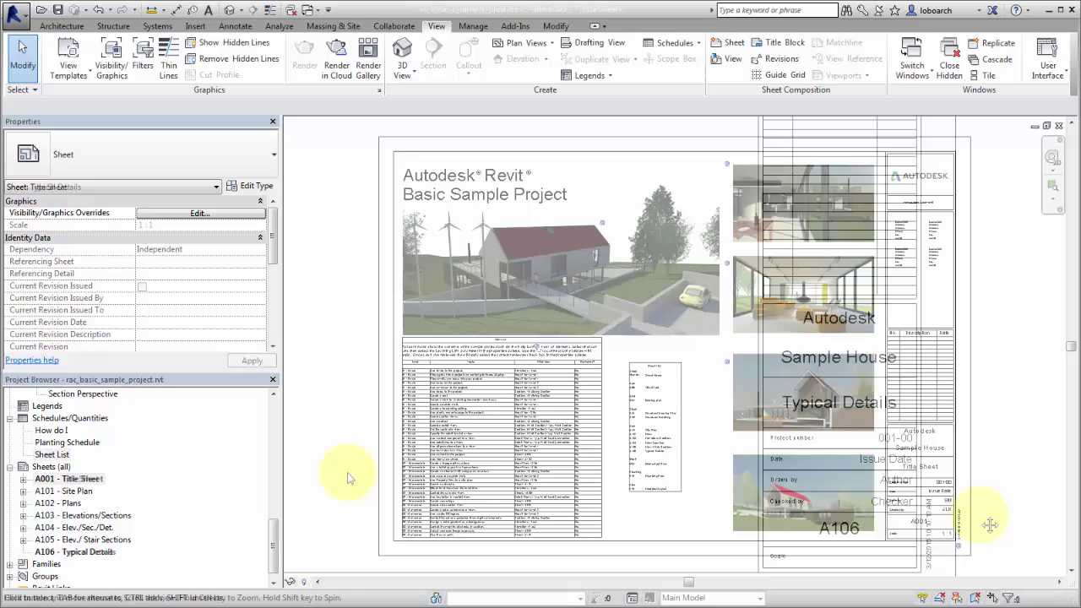